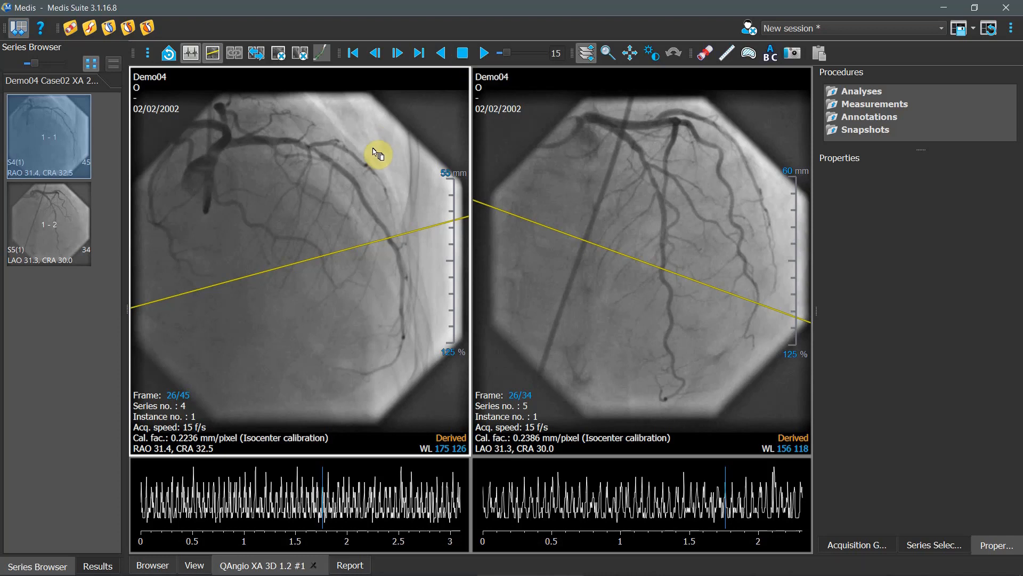
- Go through the RAO 31.4, CRA 32.5 angiogram of series 4 and set it to frame 29
scroll(297, 227, up, 4)
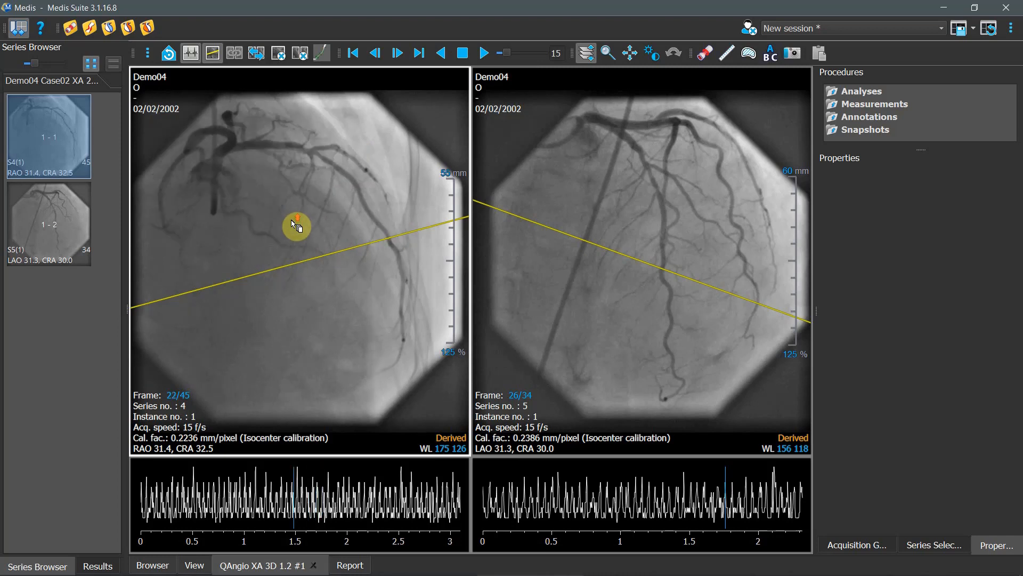
scroll(297, 227, up, 2)
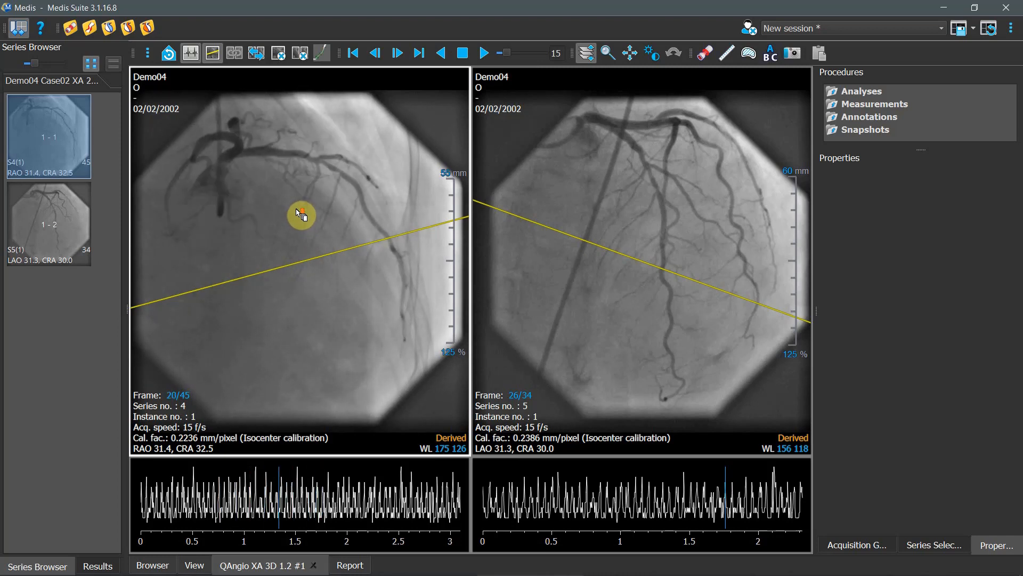
scroll(301, 214, down, 10)
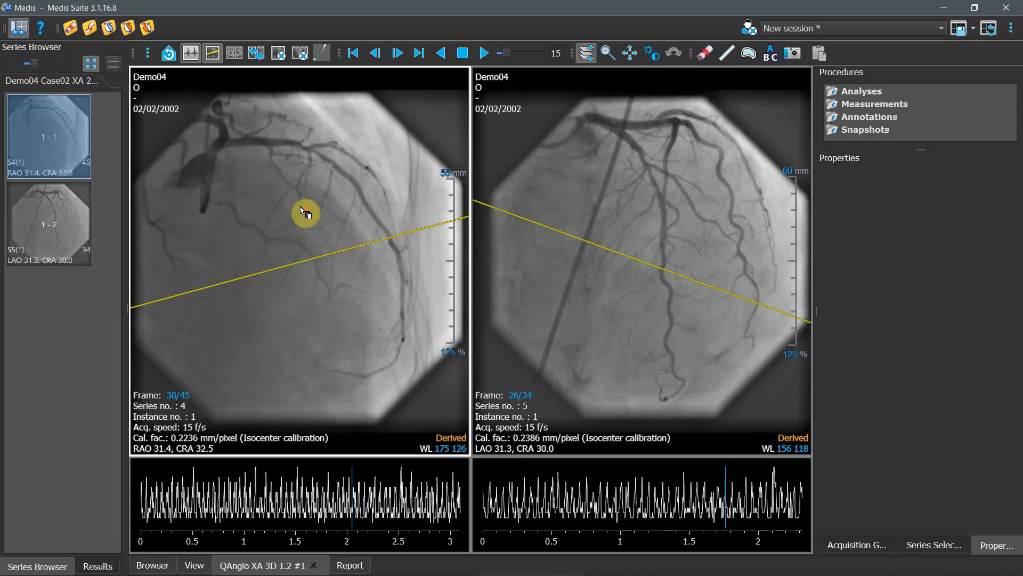
scroll(306, 214, up, 2)
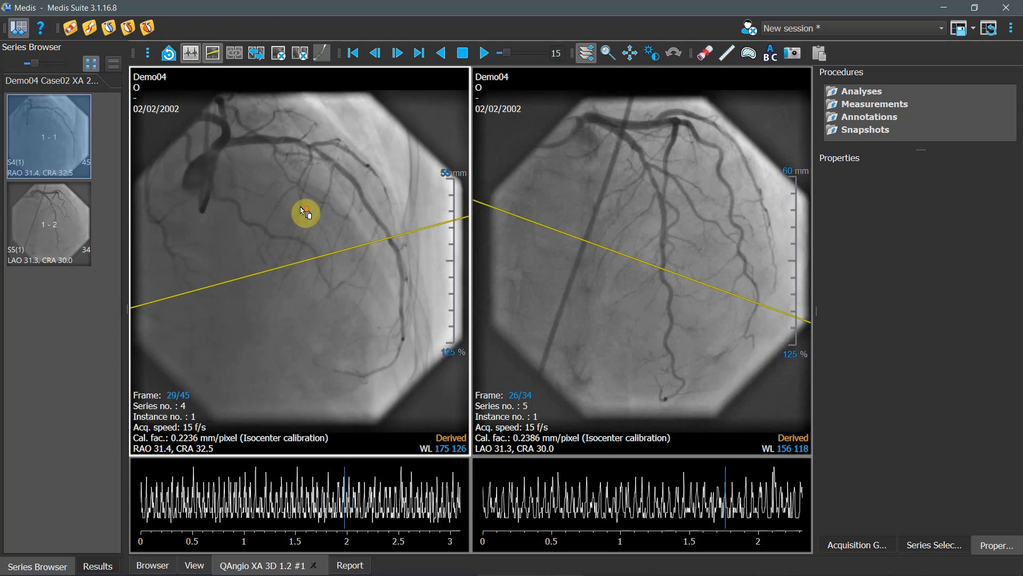
scroll(306, 213, up, 1)
- Go through the LAO 31.3, CRA 30.0 angiogram of series 5 and set it to frame 30
scroll(305, 213, down, 2)
scroll(658, 202, down, 1)
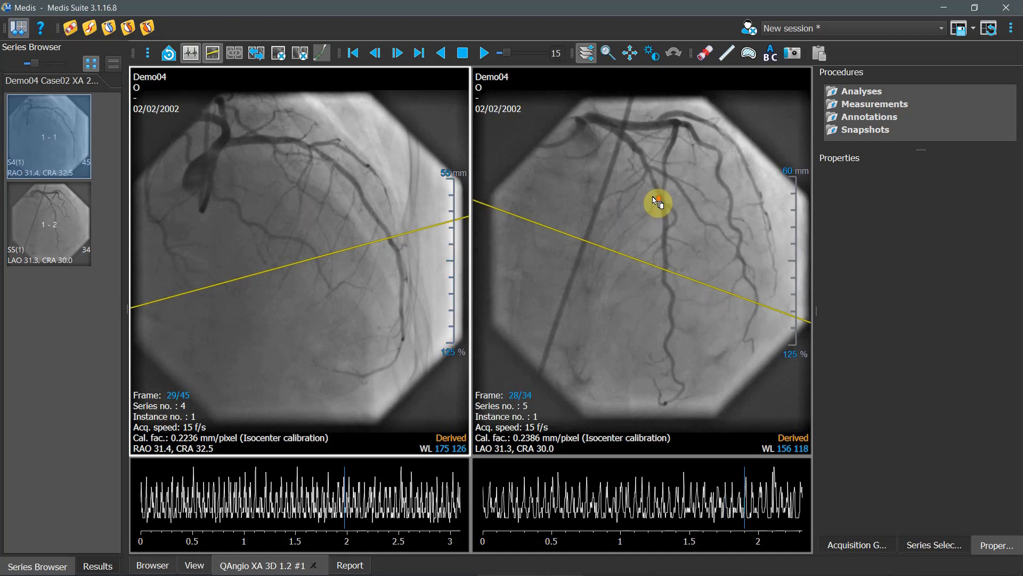
scroll(647, 200, up, 1)
scroll(648, 200, up, 10)
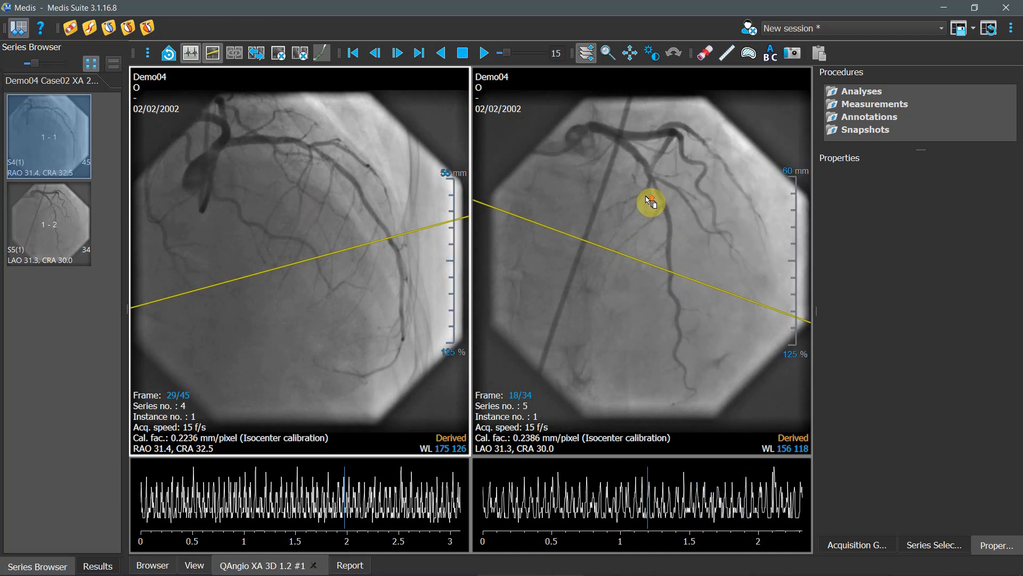
scroll(648, 200, down, 12)
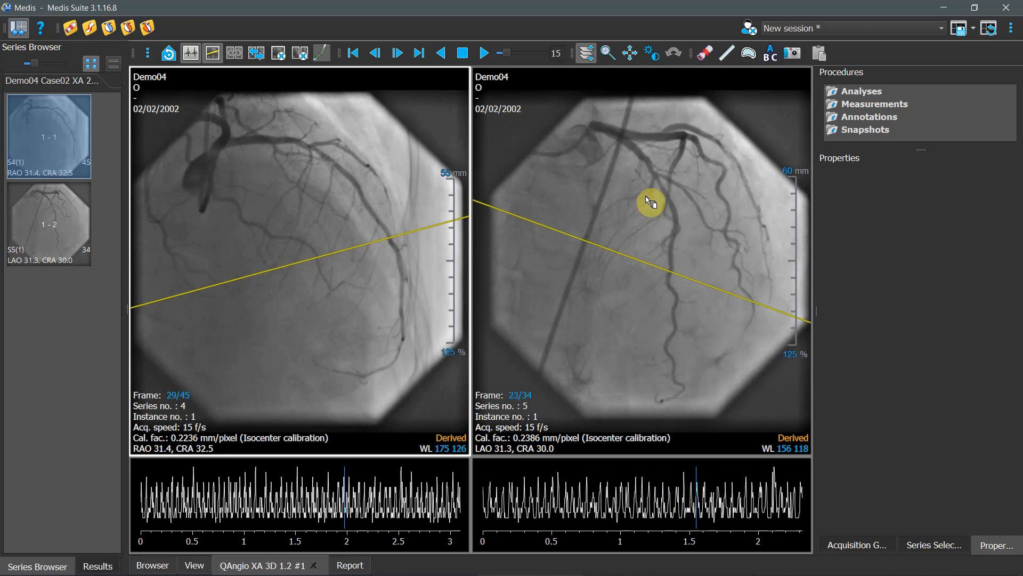
scroll(649, 200, down, 3)
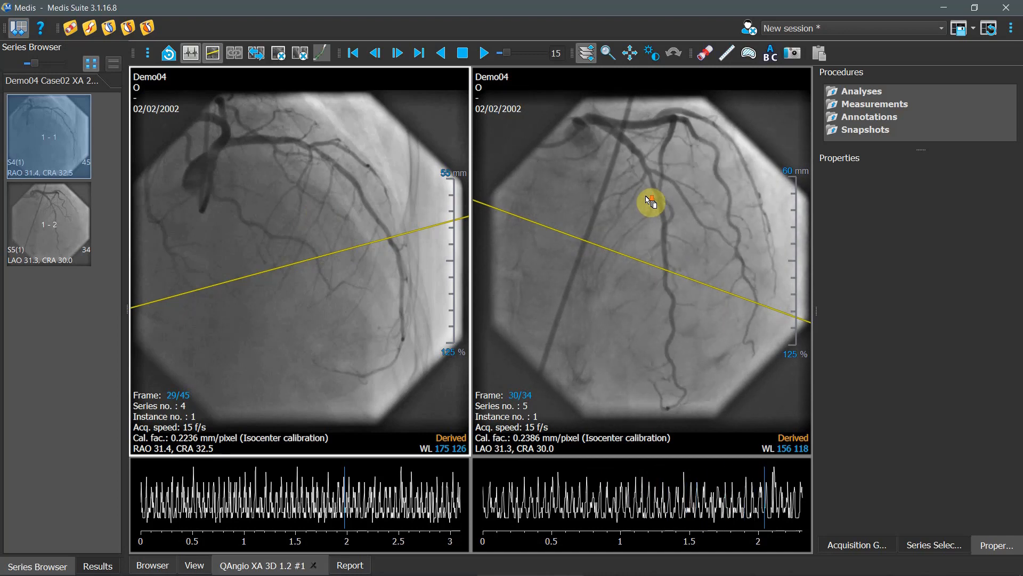
scroll(655, 200, up, 1)
- Start a single vessel analysis and mark the same side-branch bifurcation as the anatomical landmark in both images for offset correction
click(704, 52)
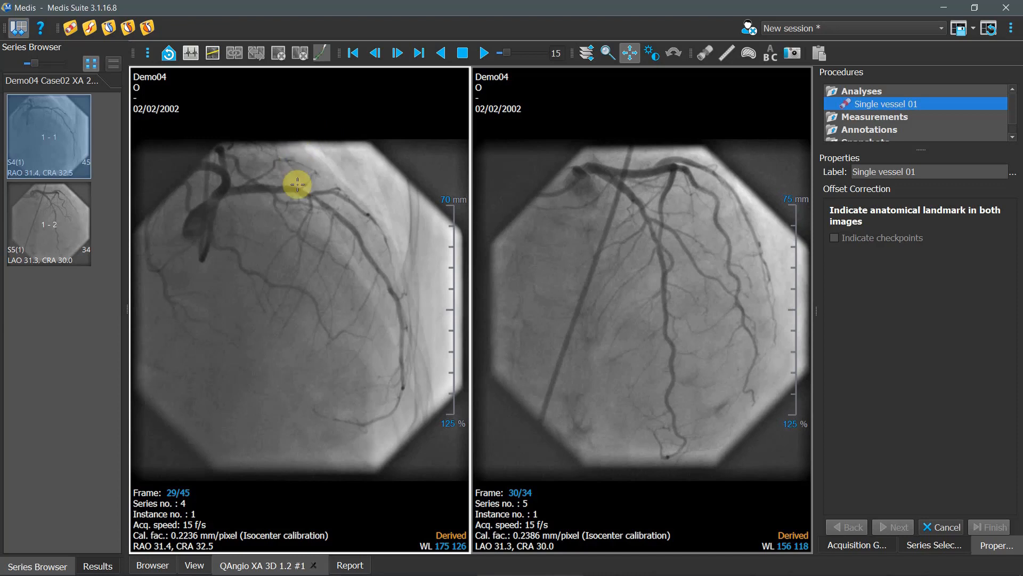
click(310, 196)
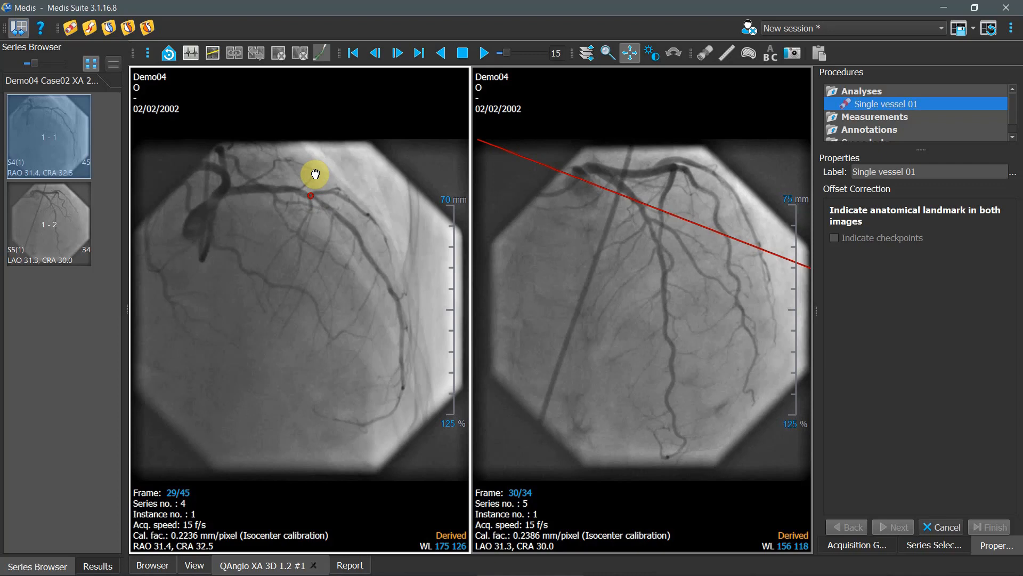
click(647, 219)
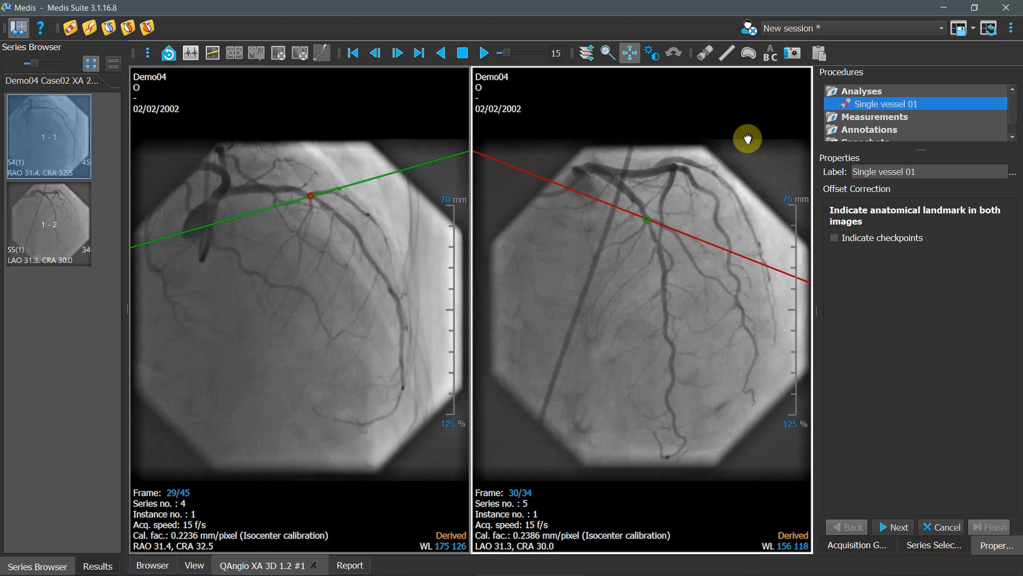
click(898, 527)
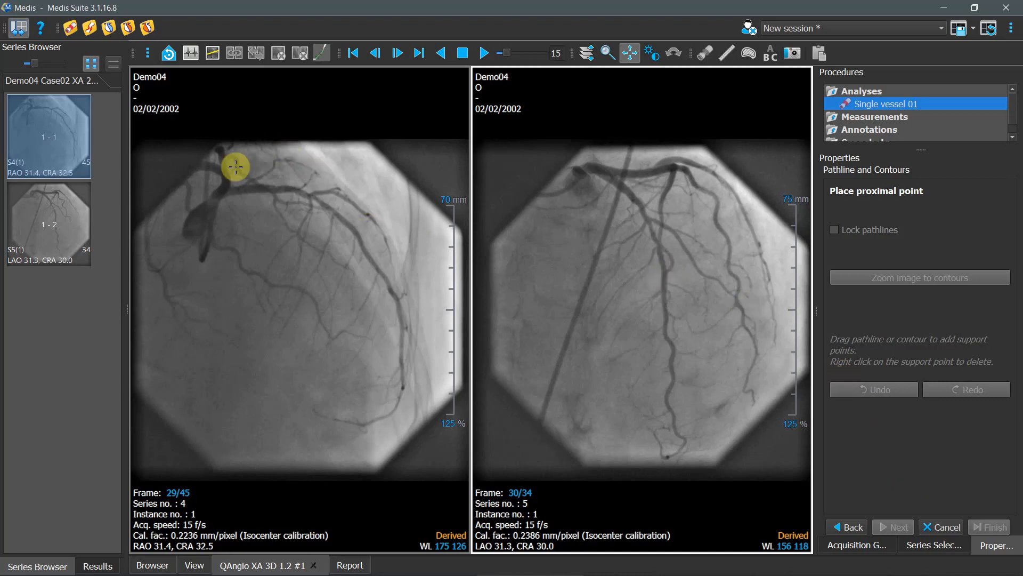
- Place the proximal and distal points of the LAD in series 4 and move the series 5 proximal point up to the vessel origin
click(223, 191)
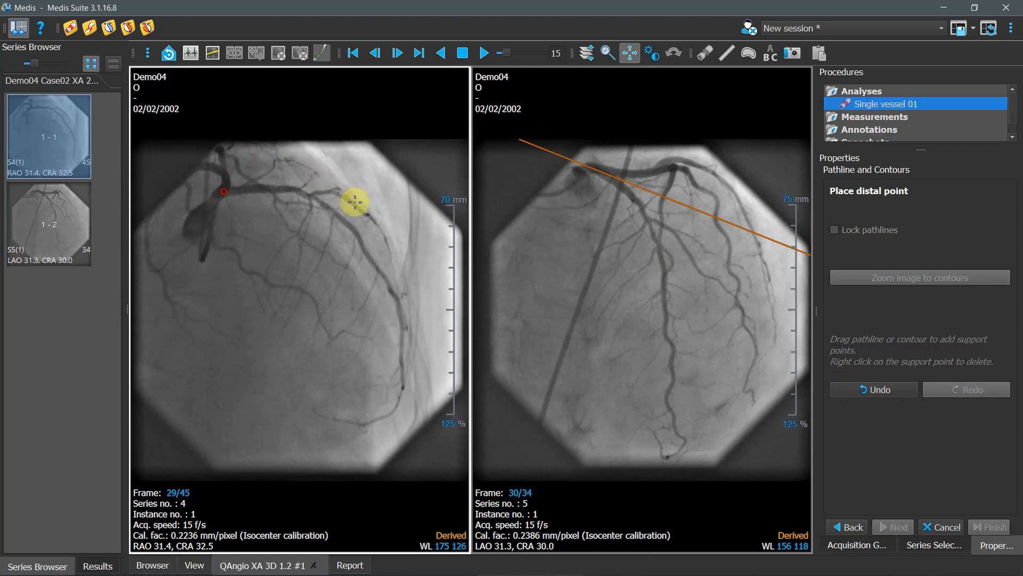
click(403, 329)
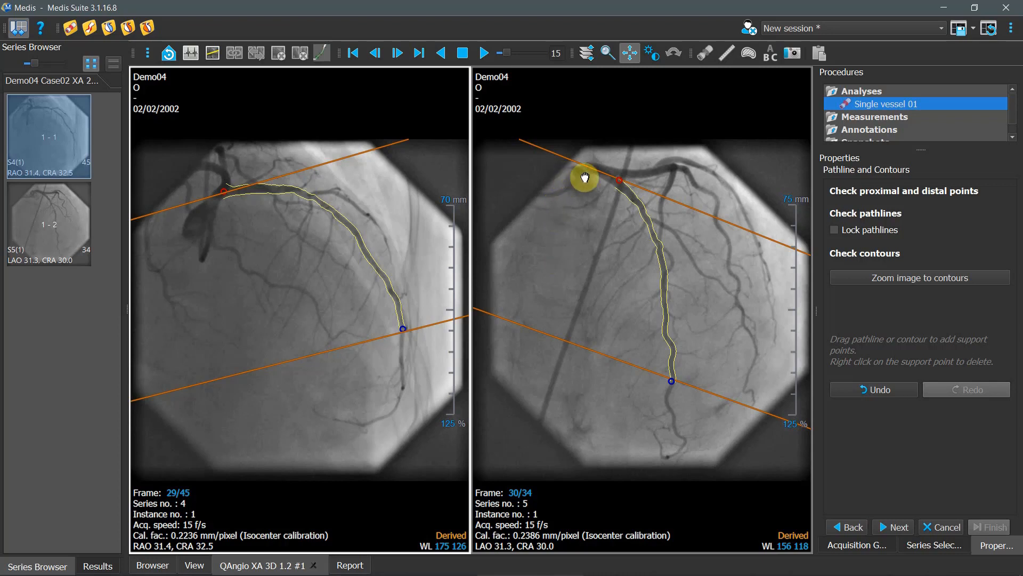
drag(618, 180, 592, 169)
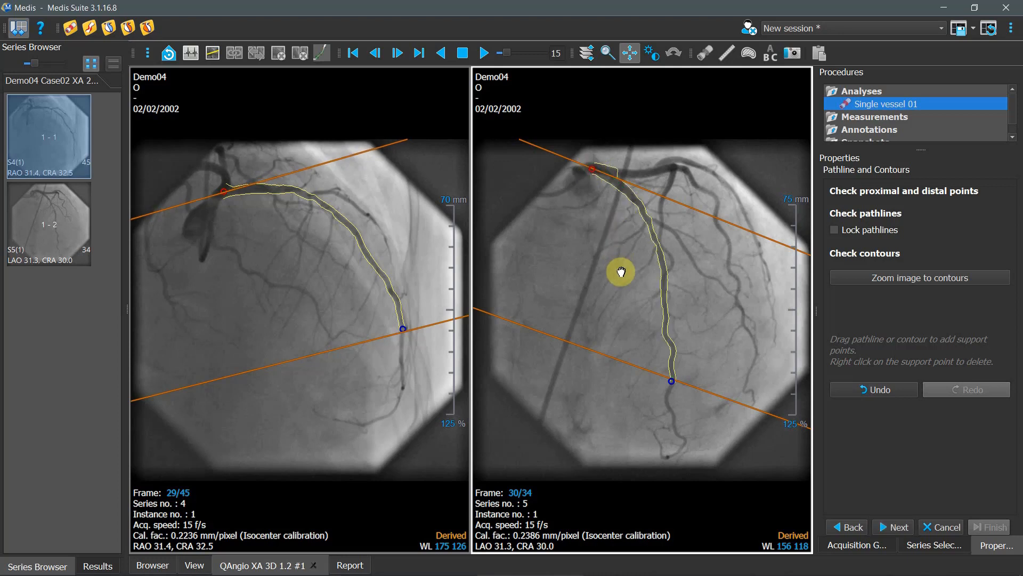
- Lock the pathlines, correct the upper vessel contour near the proximal point in both images, and continue to the lesion stage
click(928, 278)
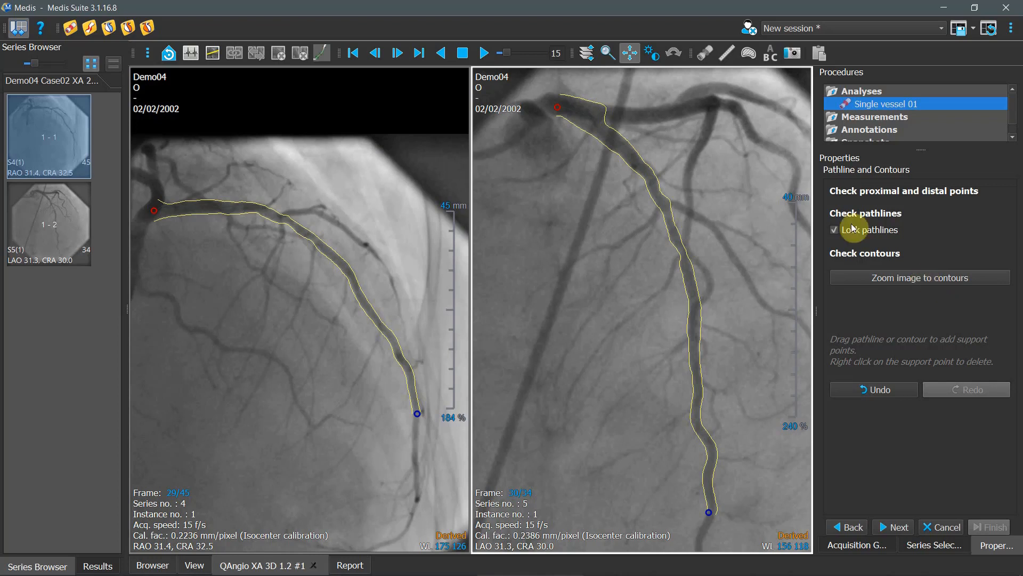
mouse_move(159, 202)
mouse_down()
mouse_move(151, 206)
mouse_move(164, 202)
mouse_up()
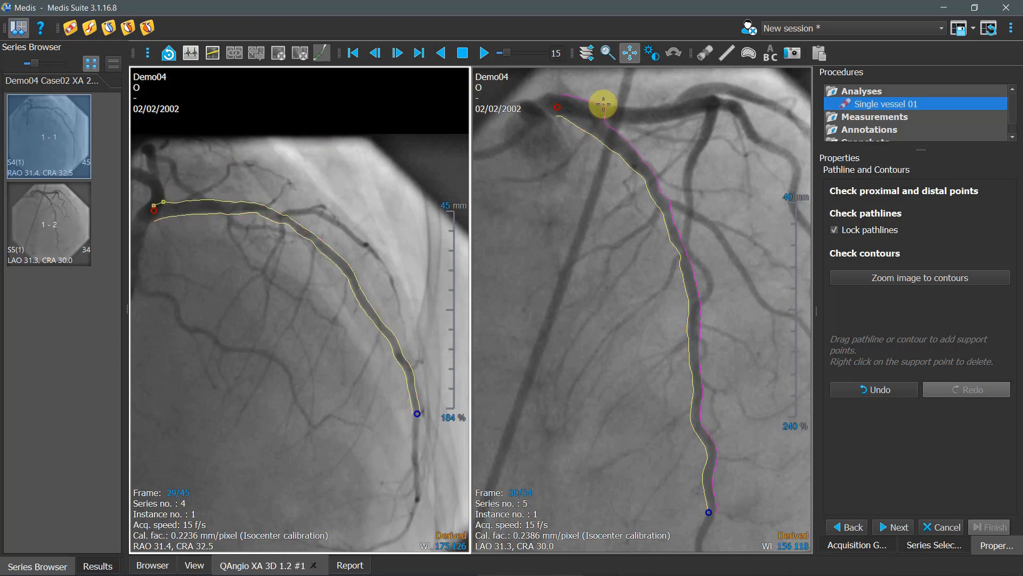
mouse_move(604, 104)
mouse_down()
mouse_move(571, 99)
mouse_move(601, 117)
mouse_up()
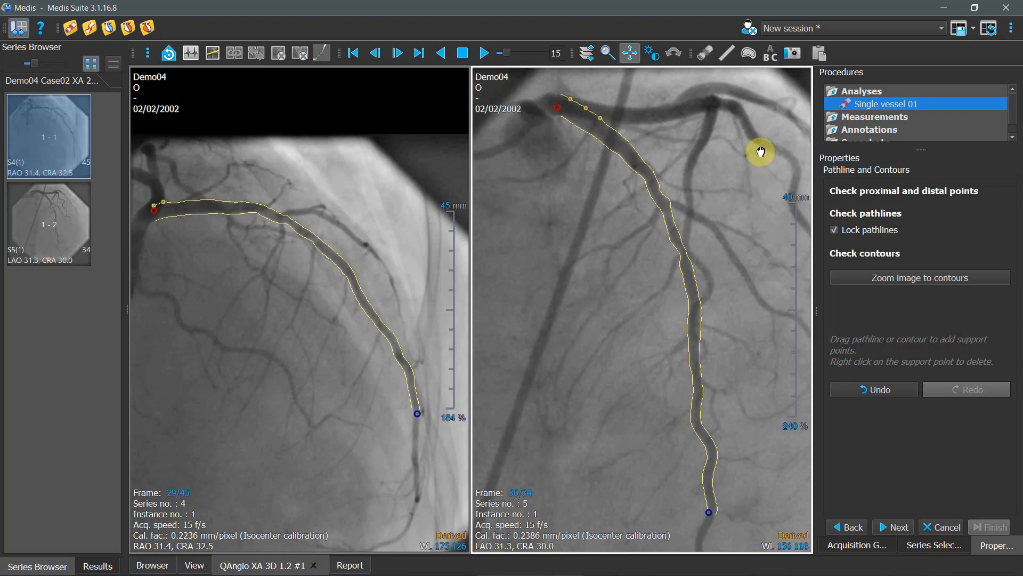
click(899, 281)
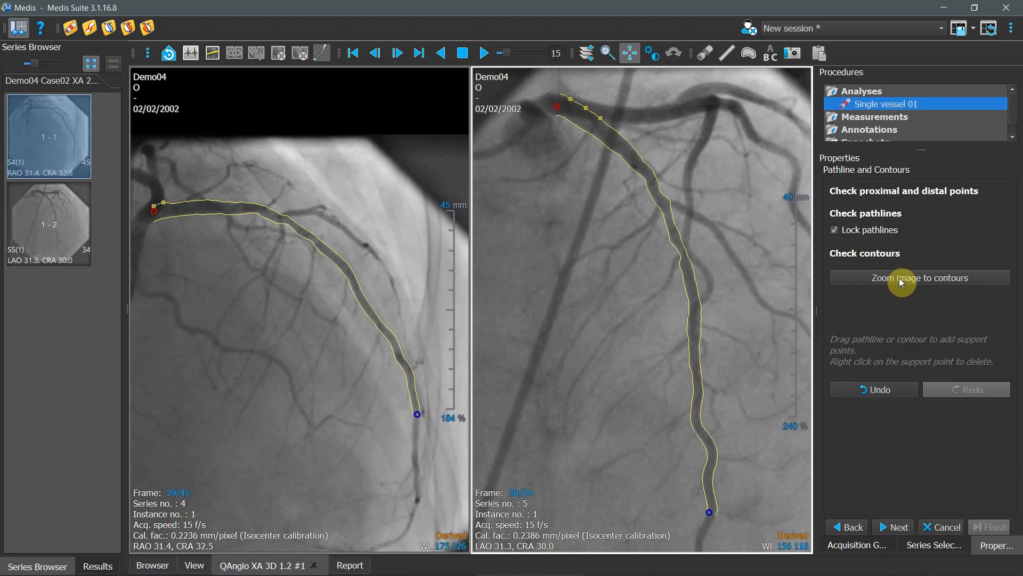
click(896, 526)
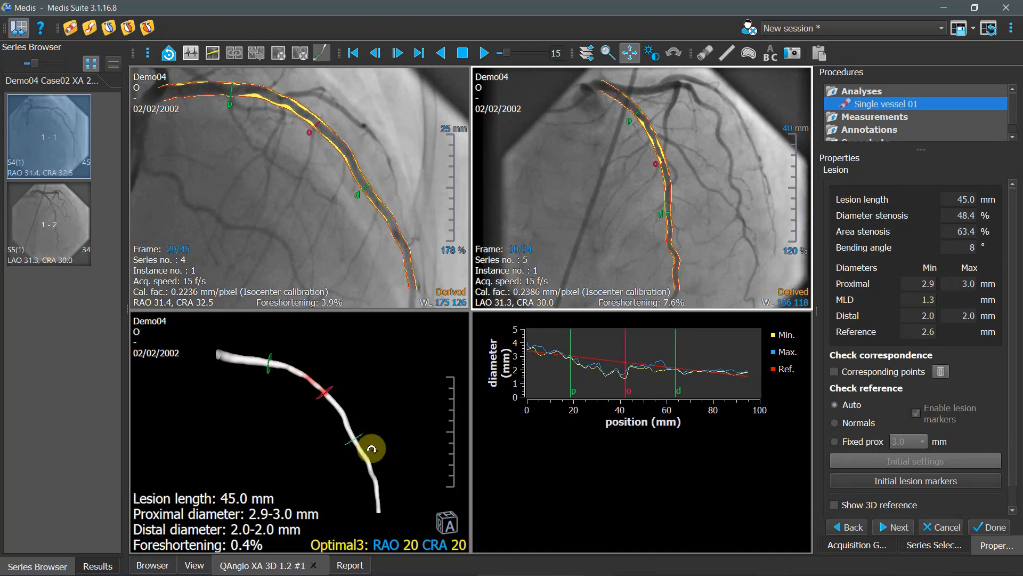
- Continue from the lesion stage to the flow stage, setting nitro administered to Yes and the segment to Left Main / LAD
drag(379, 464, 78, 493)
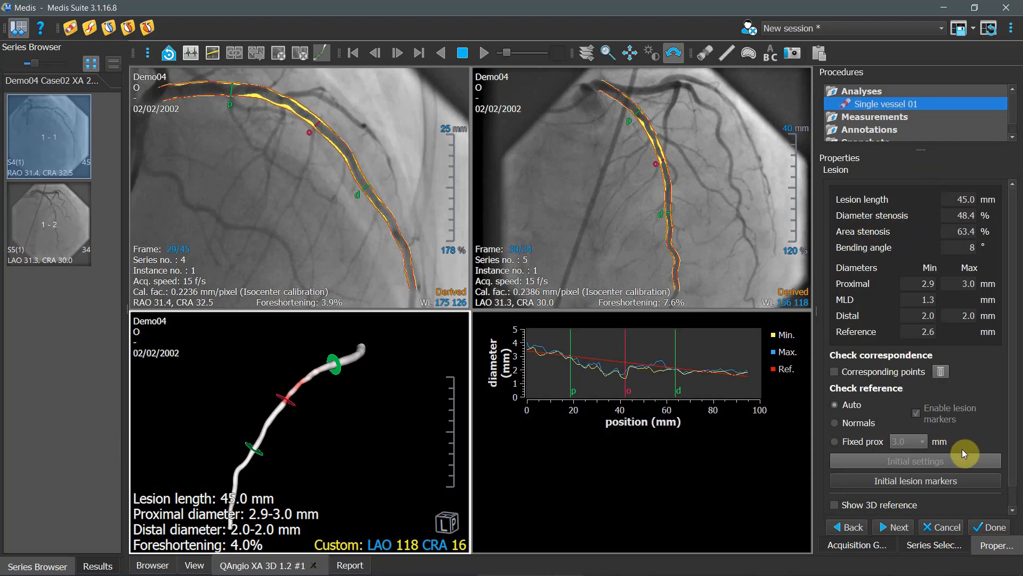
click(896, 529)
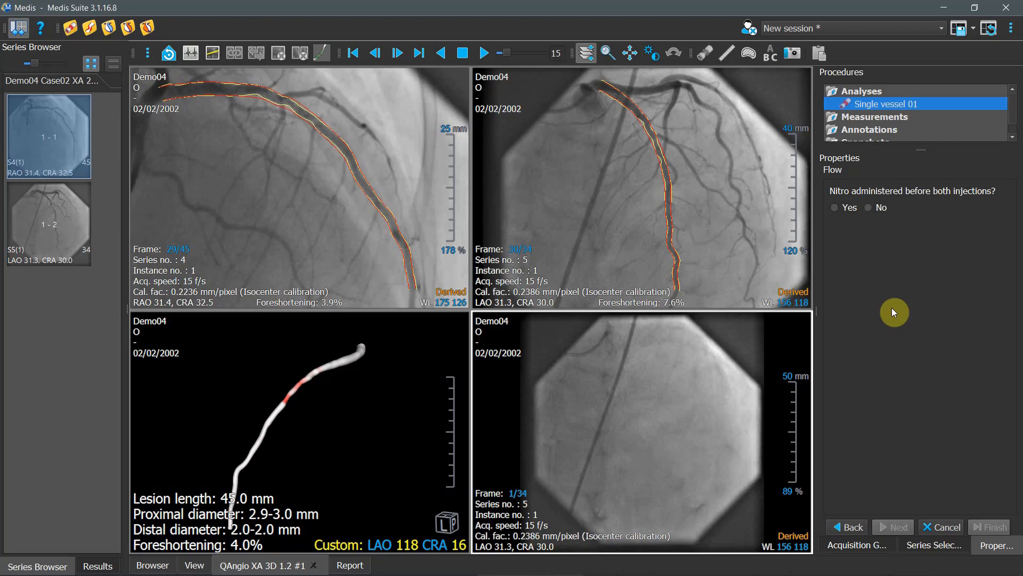
click(834, 208)
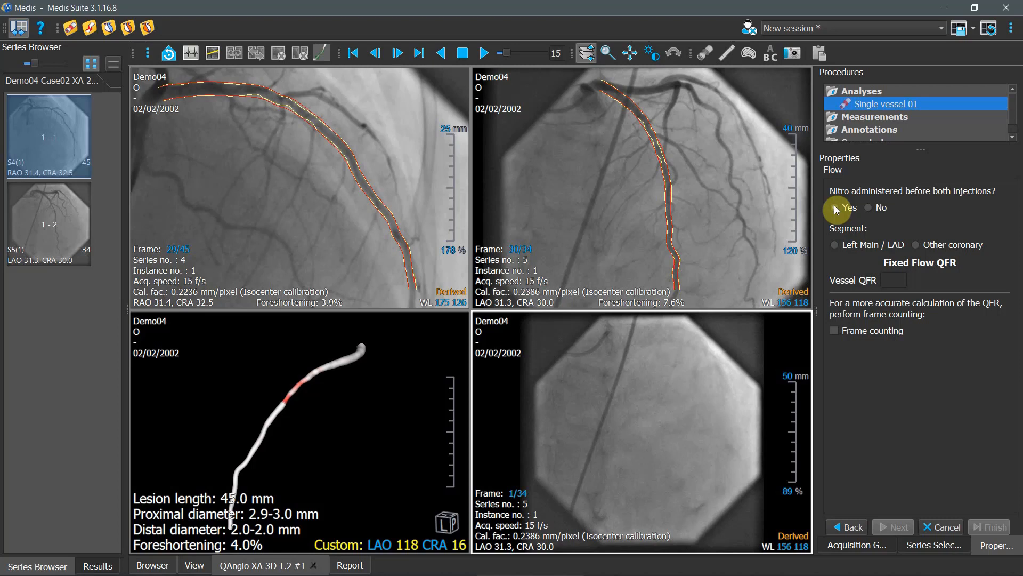
click(836, 245)
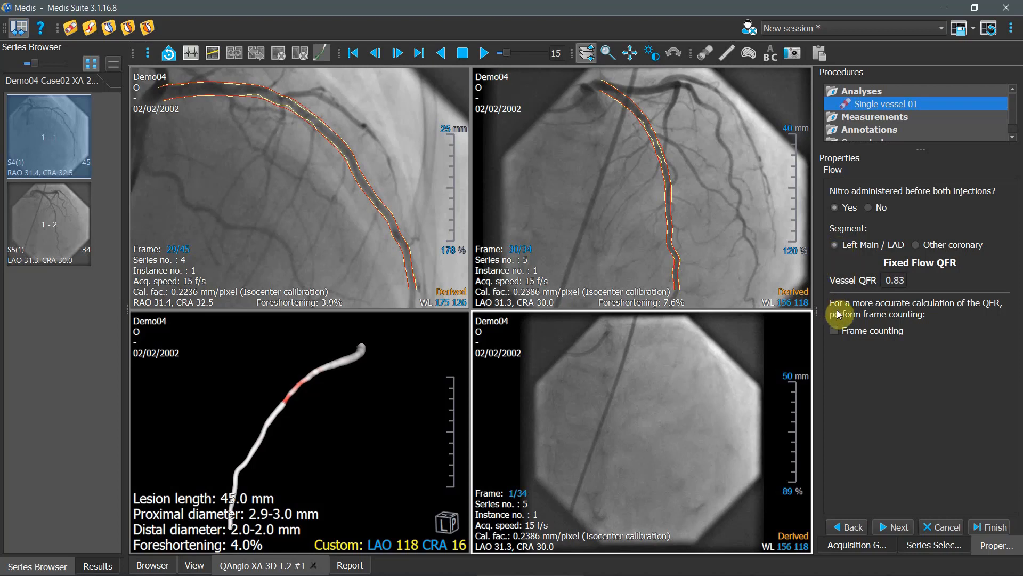
- Enable frame counting and set frame 4 of the series 5 run as the start frame for the contrast bolus arrival
click(835, 331)
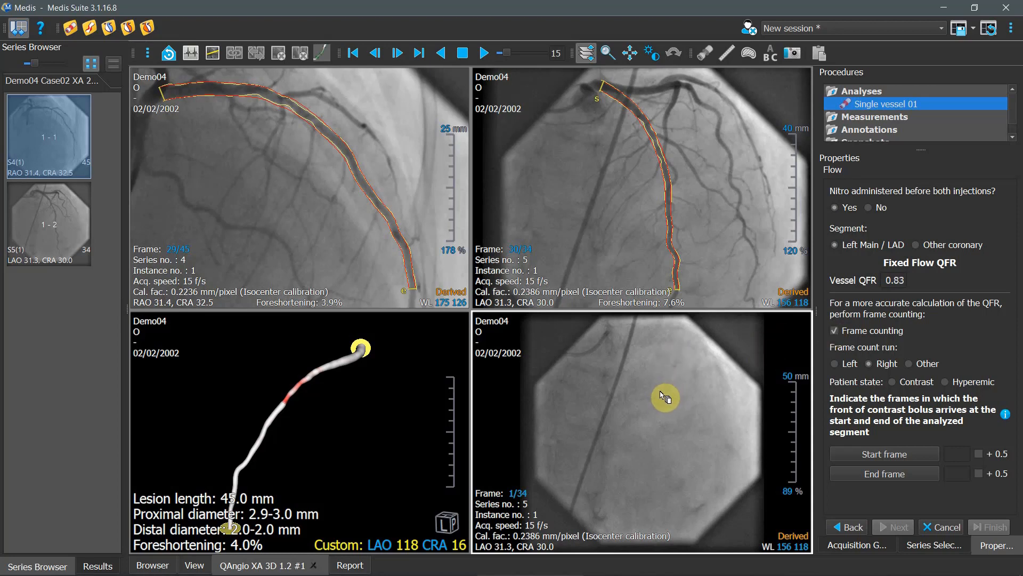
scroll(650, 395, down, 1)
scroll(652, 396, down, 11)
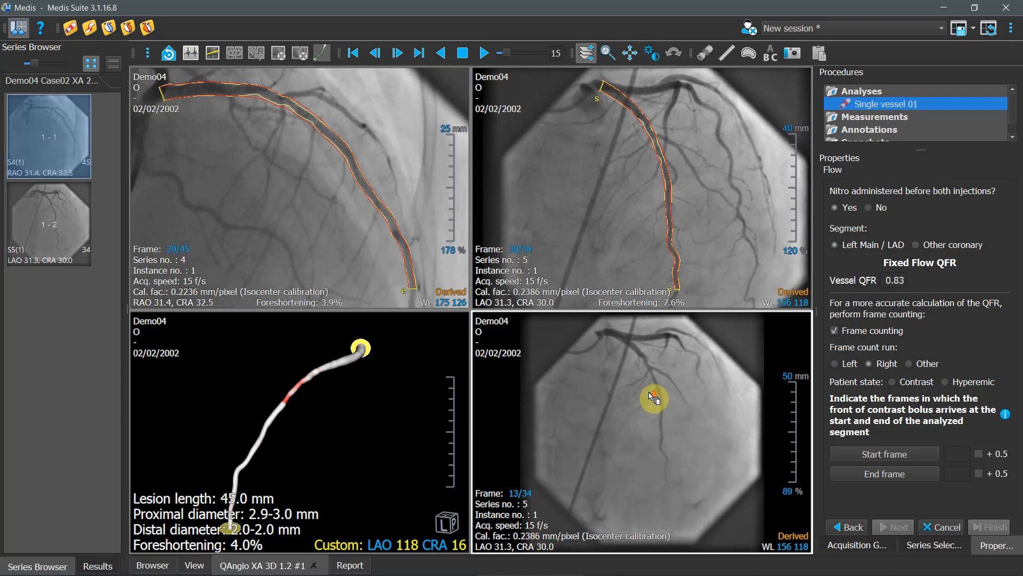
scroll(651, 395, up, 9)
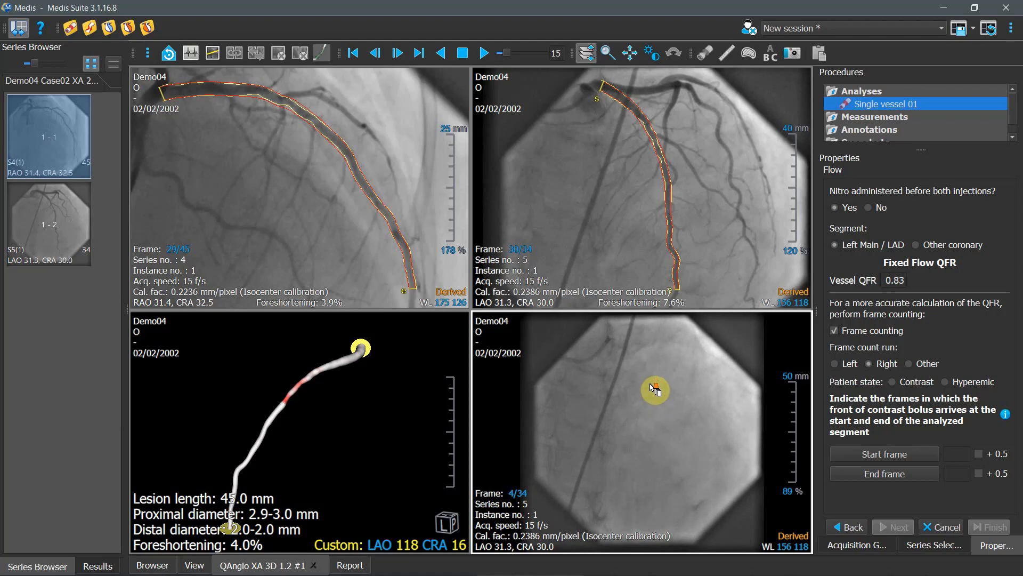
scroll(650, 381, down, 2)
scroll(646, 406, down, 3)
scroll(647, 408, up, 7)
scroll(648, 413, down, 6)
scroll(652, 416, up, 5)
scroll(654, 416, down, 3)
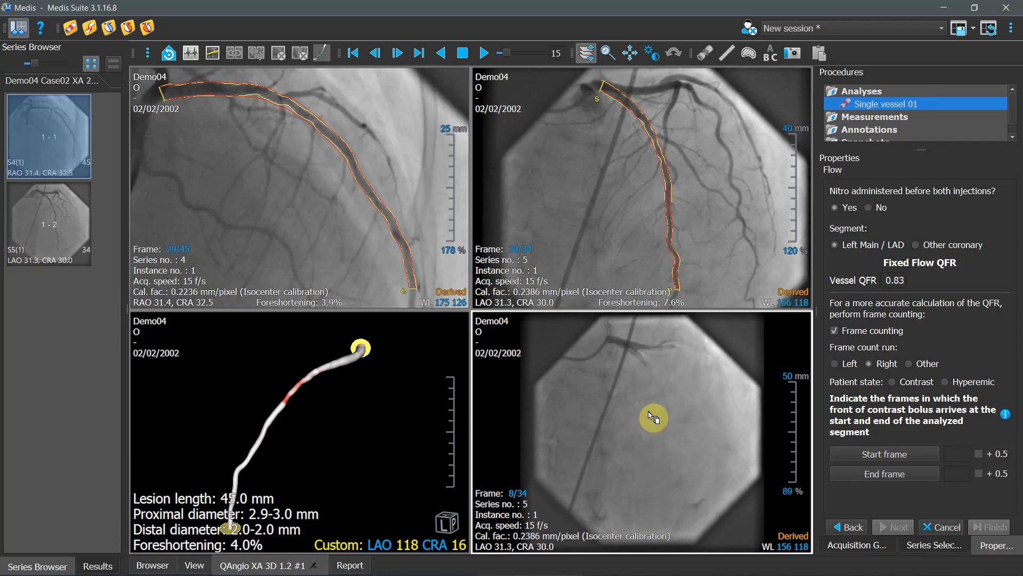
scroll(661, 415, down, 2)
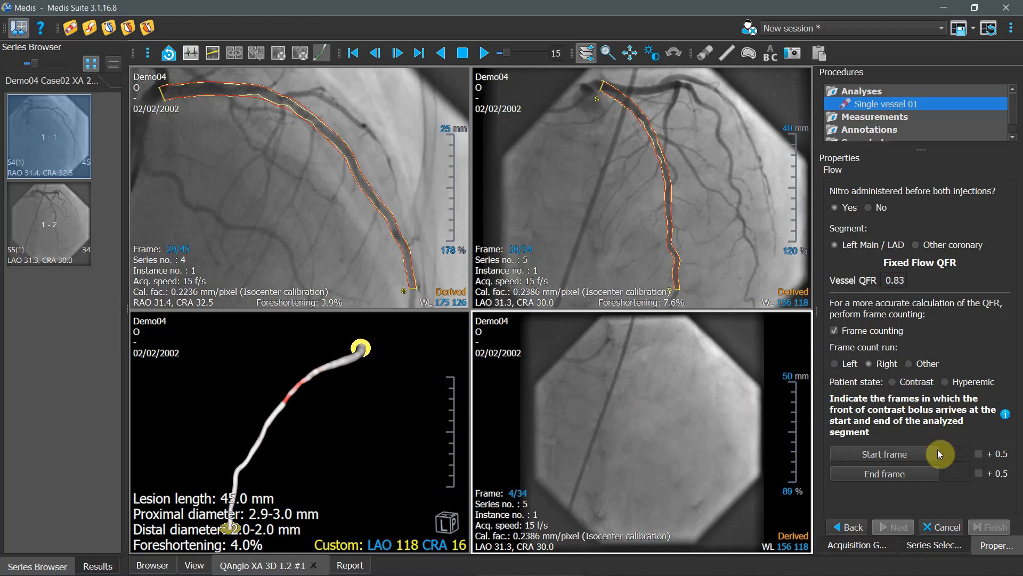
click(907, 455)
- Set frame 12 as the end frame of the contrast bolus passage and choose Contrast as the patient state
scroll(639, 423, down, 7)
scroll(638, 422, down, 6)
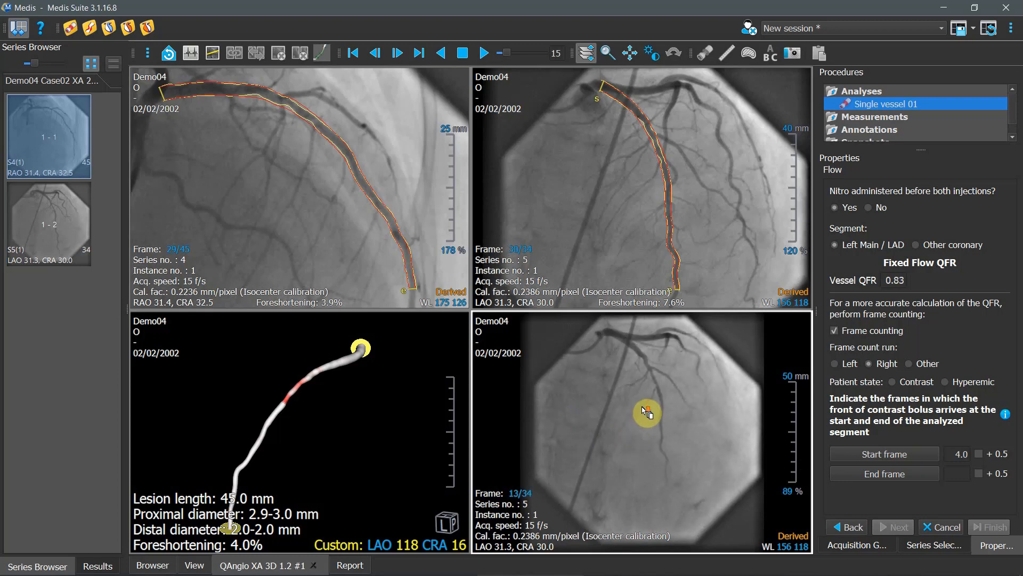
scroll(602, 434, down, 2)
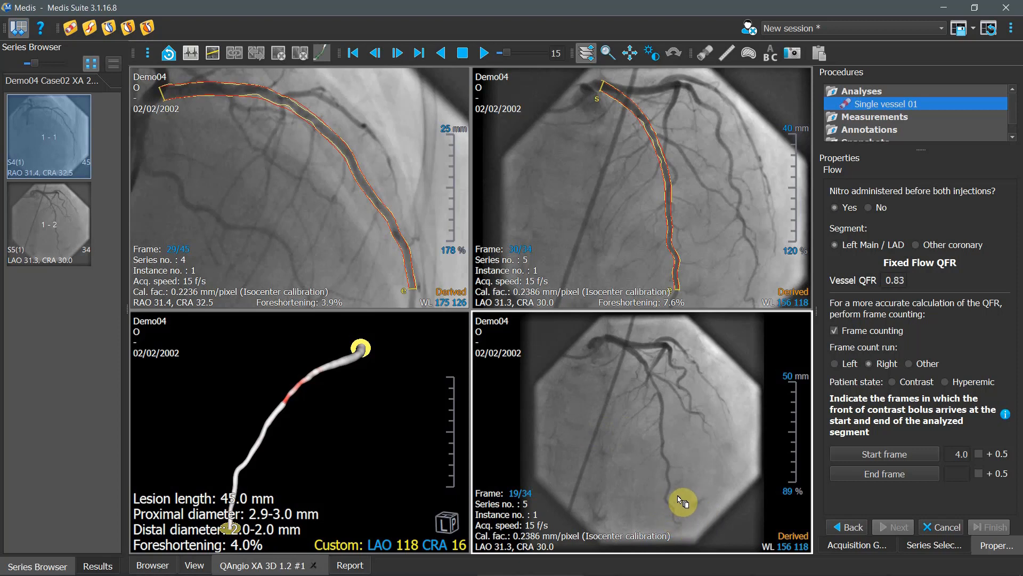
scroll(666, 501, up, 4)
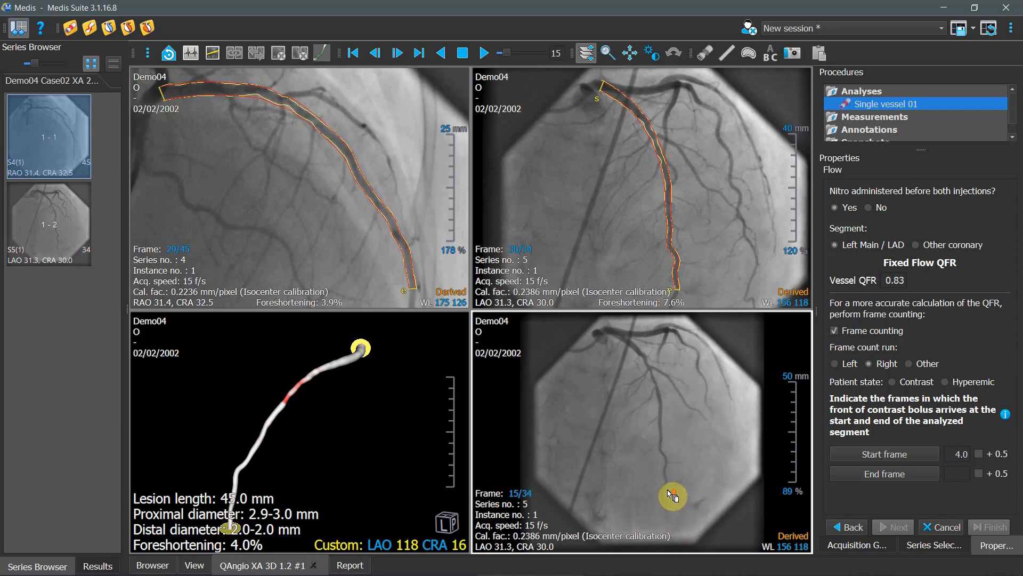
scroll(675, 500, up, 4)
scroll(680, 496, down, 1)
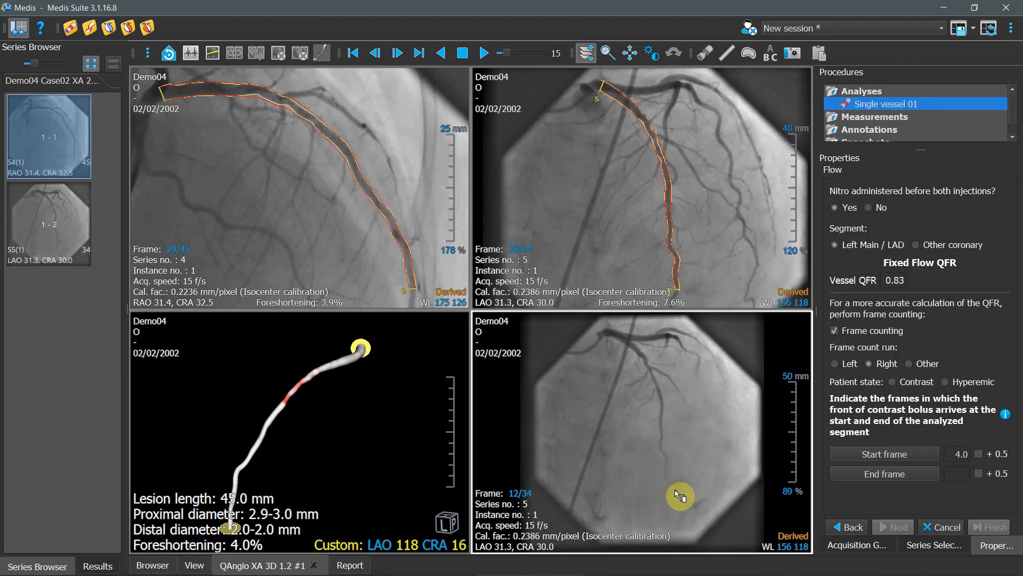
click(912, 472)
click(891, 382)
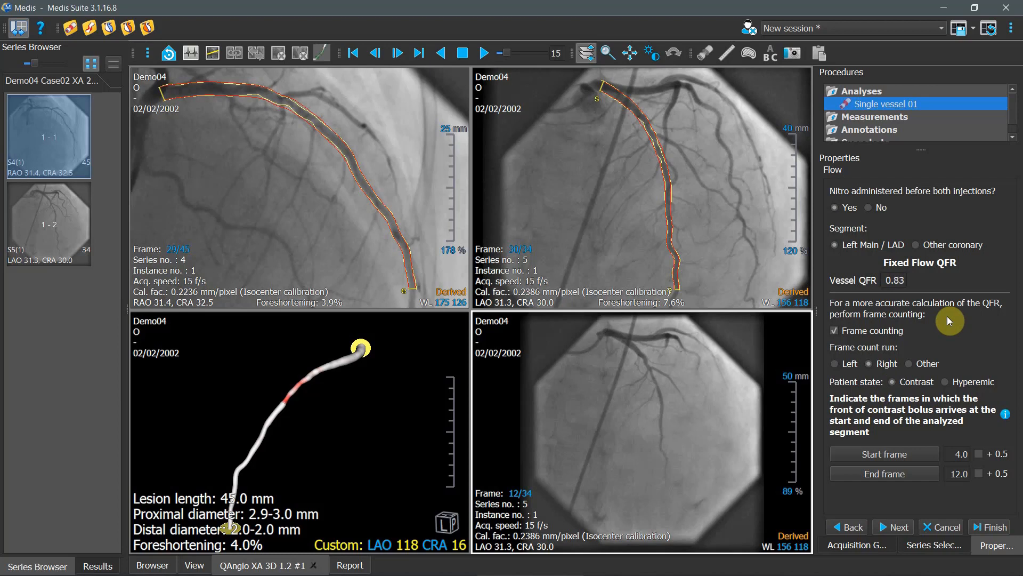
- Continue to the contrast QFR results and move the index marker along the QFR graph to just distal of the obstruction marker
click(897, 530)
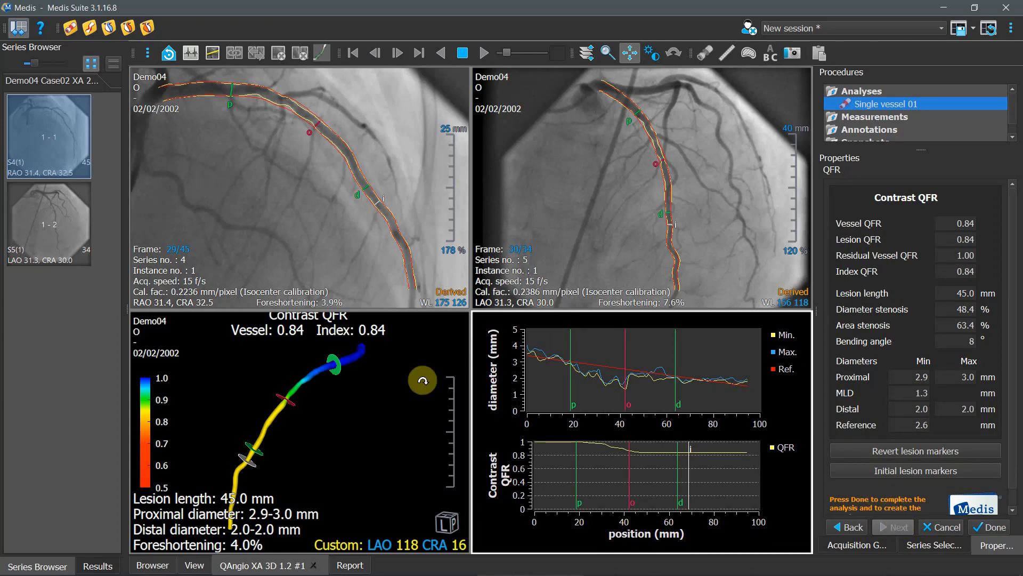
drag(256, 454, 261, 348)
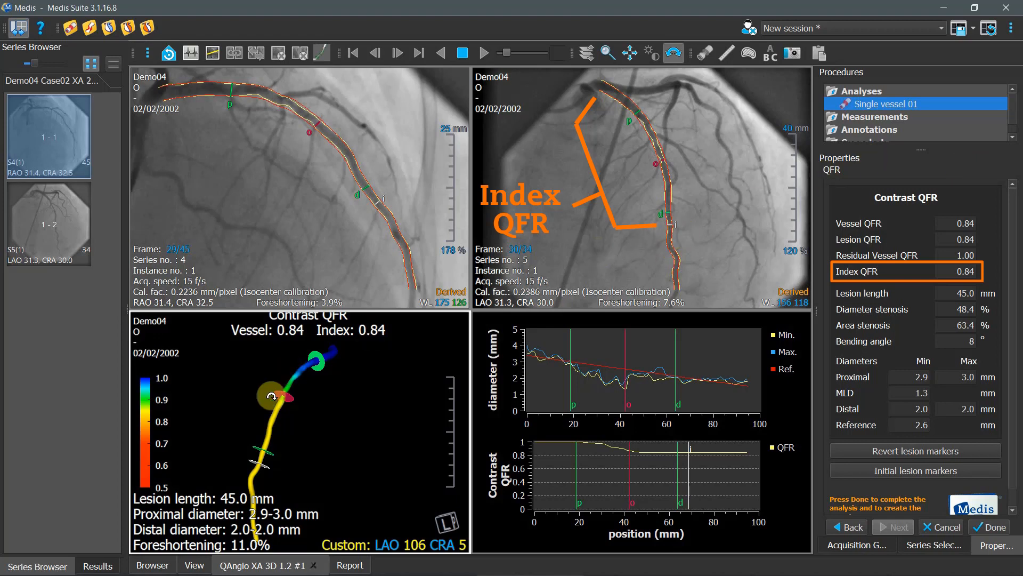
mouse_move(265, 422)
mouse_down()
mouse_move(259, 432)
mouse_move(265, 367)
mouse_up()
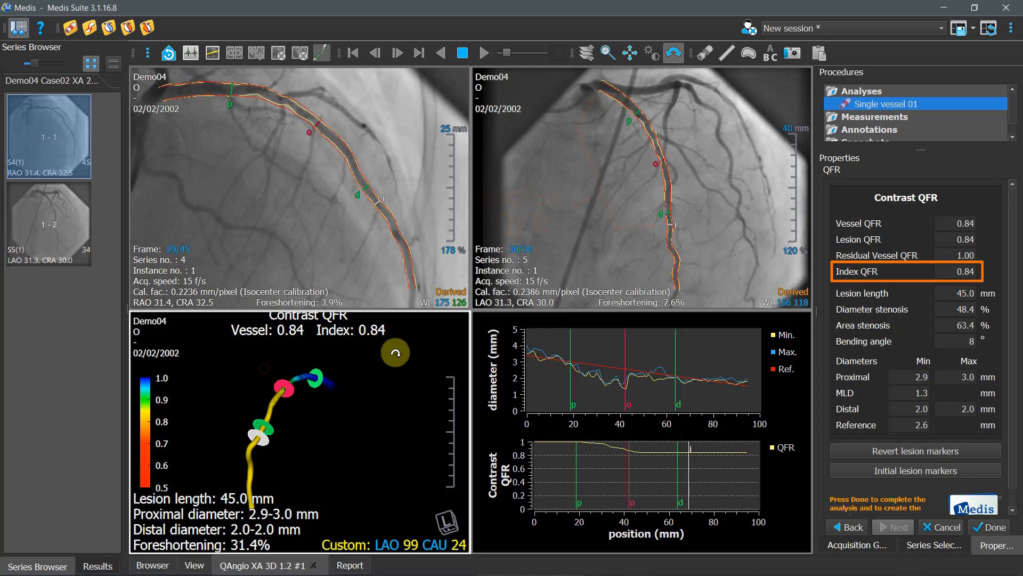
mouse_move(689, 480)
mouse_down()
mouse_move(606, 483)
mouse_move(719, 481)
mouse_move(576, 464)
mouse_move(641, 463)
mouse_up()
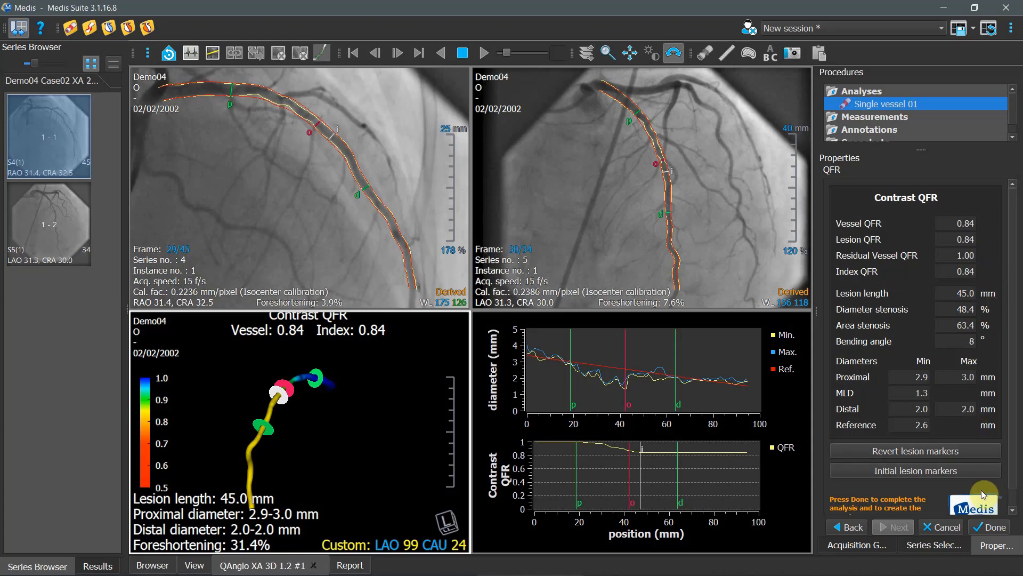
- Complete the single vessel analysis and save the session
click(987, 528)
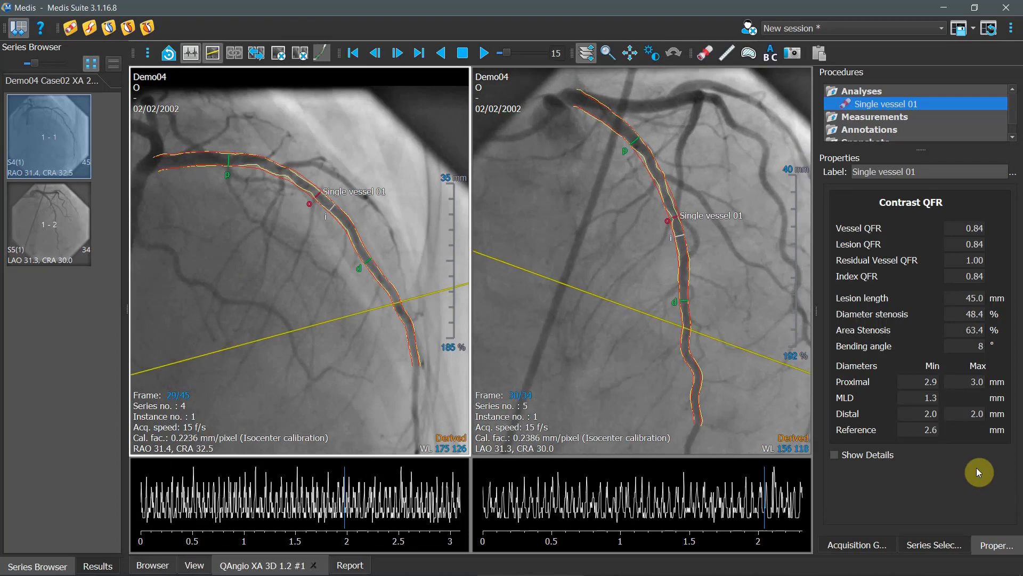
click(957, 35)
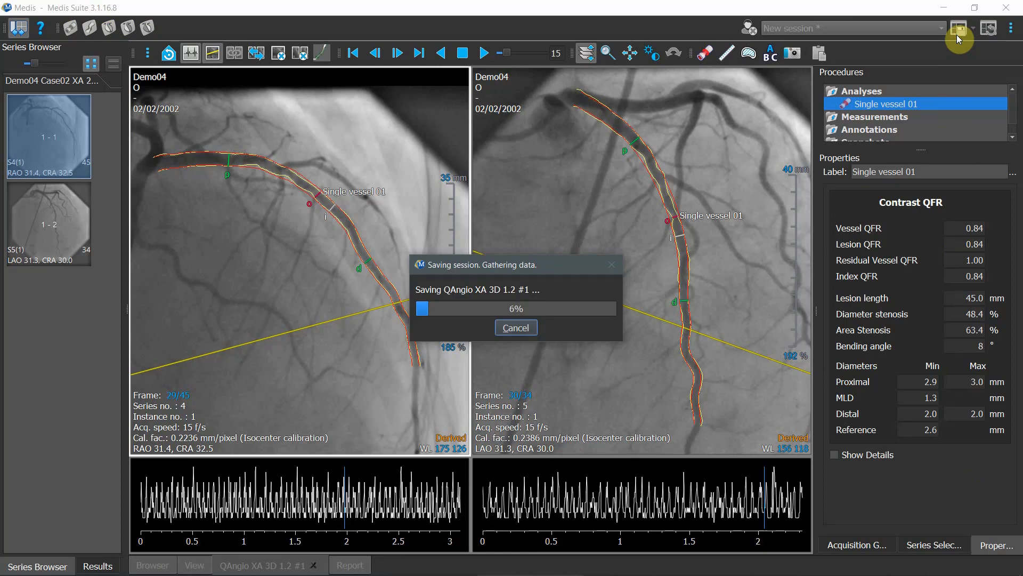